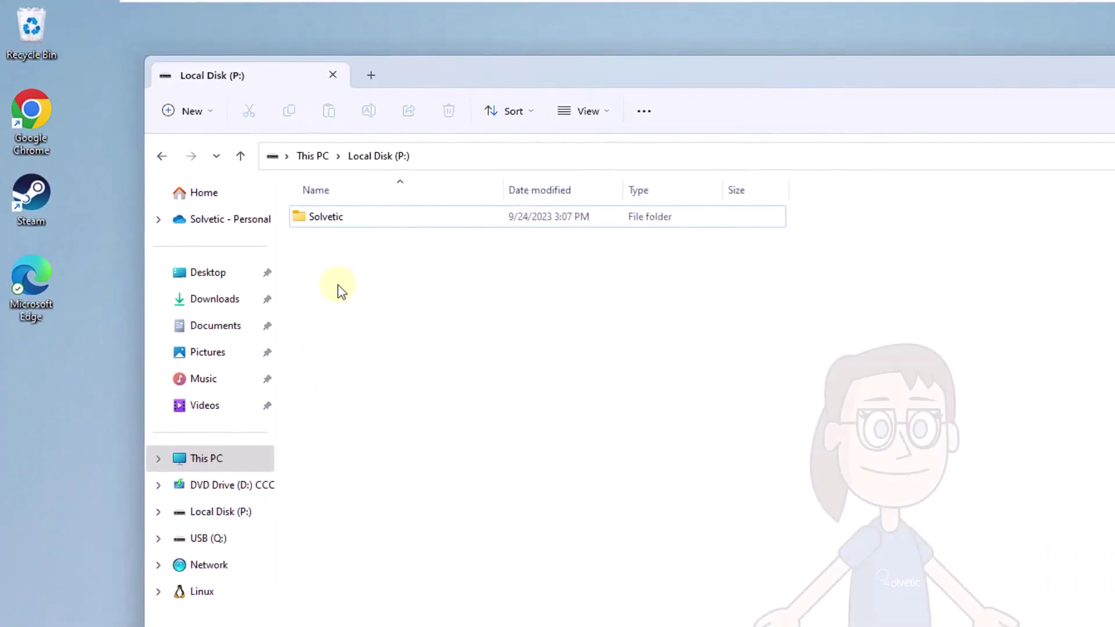
# Create a 'Solvetic - Shortcut' on the desktop via Send to > Desktop (create shortcut)
pyautogui.click(242, 153)
pyautogui.rightClick(345, 222)
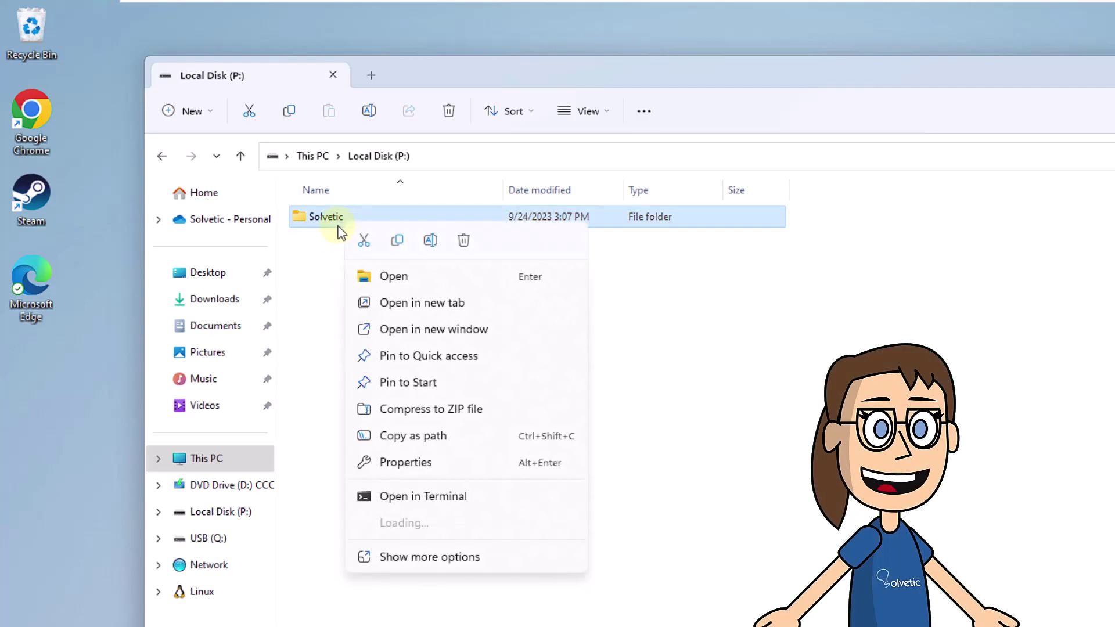
pyautogui.click(458, 554)
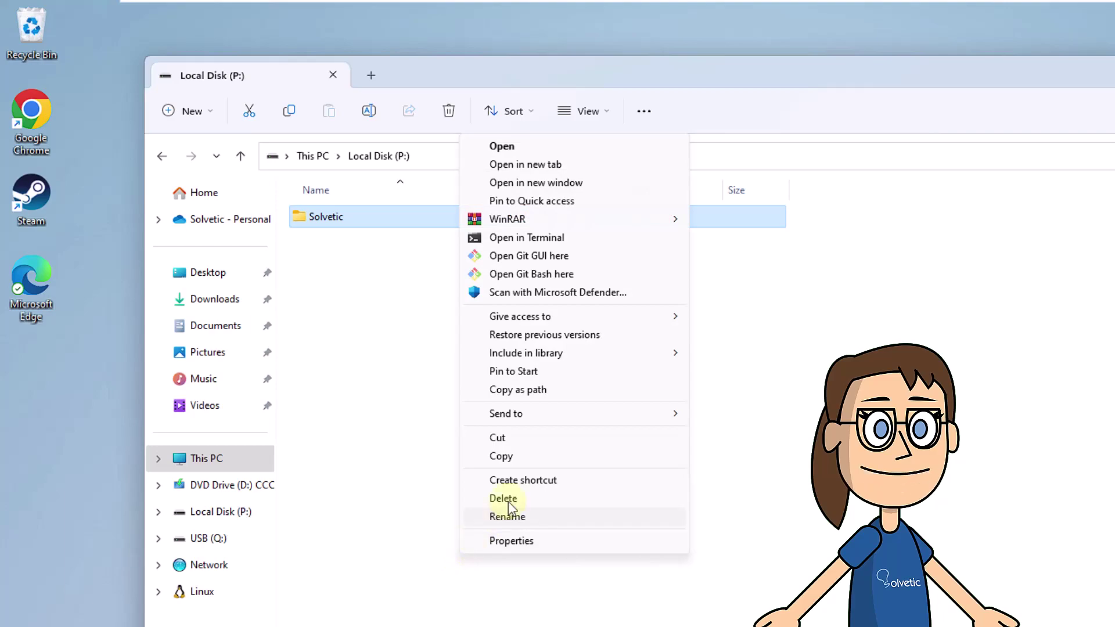
pyautogui.moveTo(578, 417)
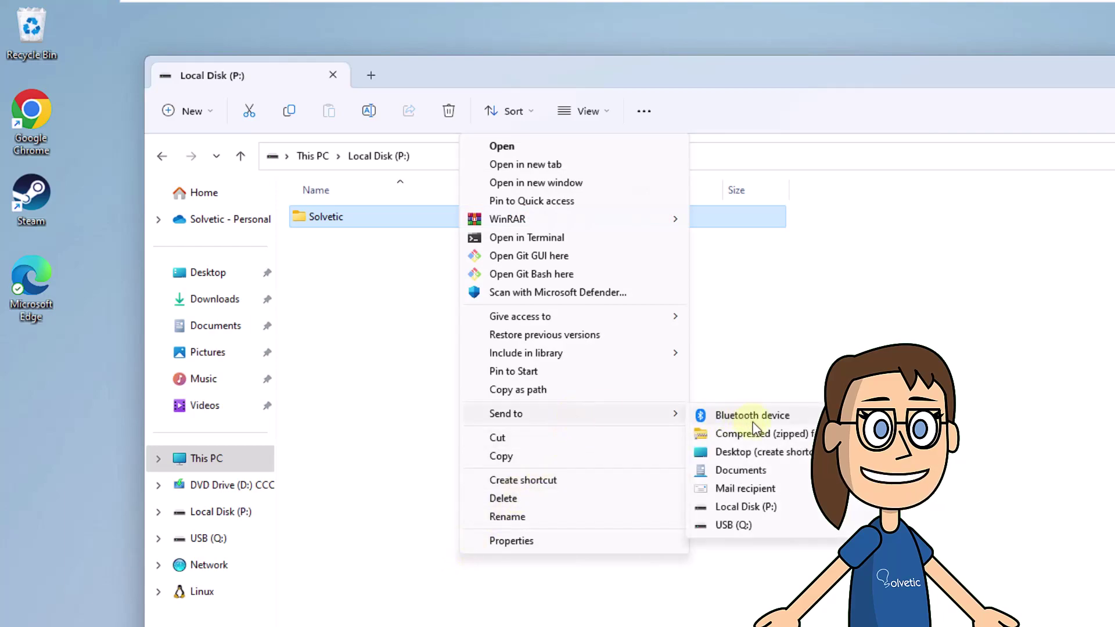
pyautogui.click(781, 453)
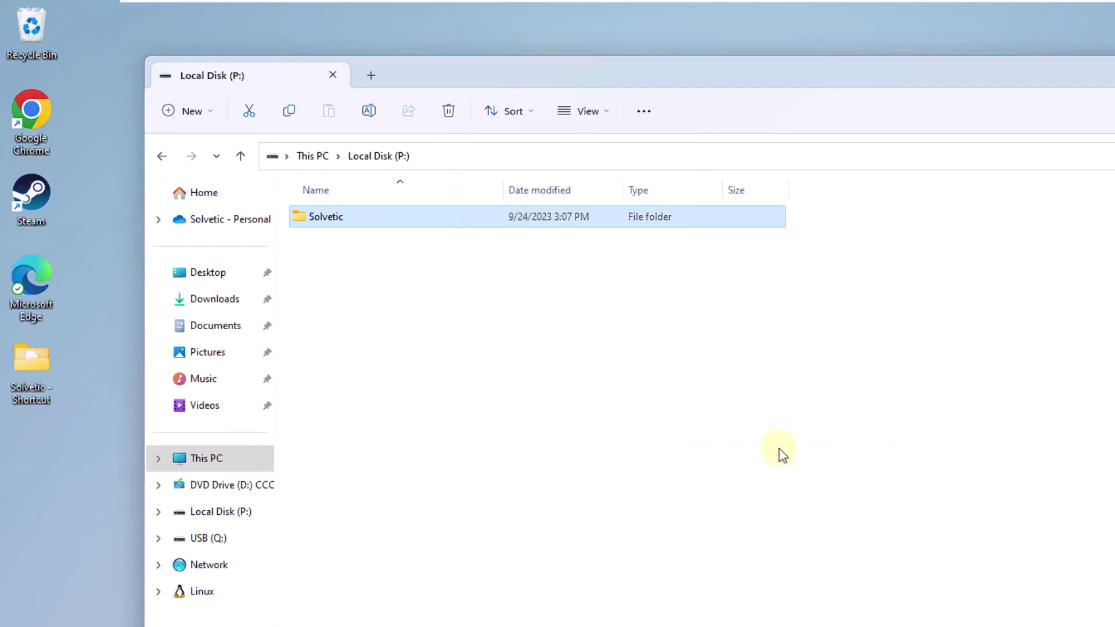
# Minimize File Explorer and check the Solvetic shortcut's properties, target P:\Solvetic
pyautogui.click(992, 50)
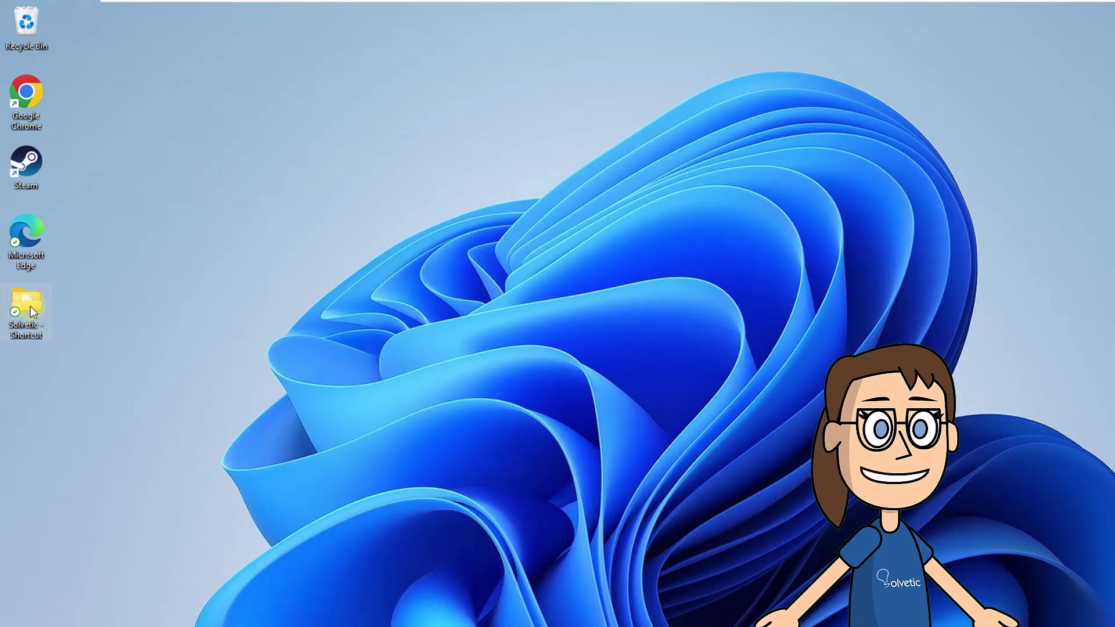
pyautogui.rightClick(30, 306)
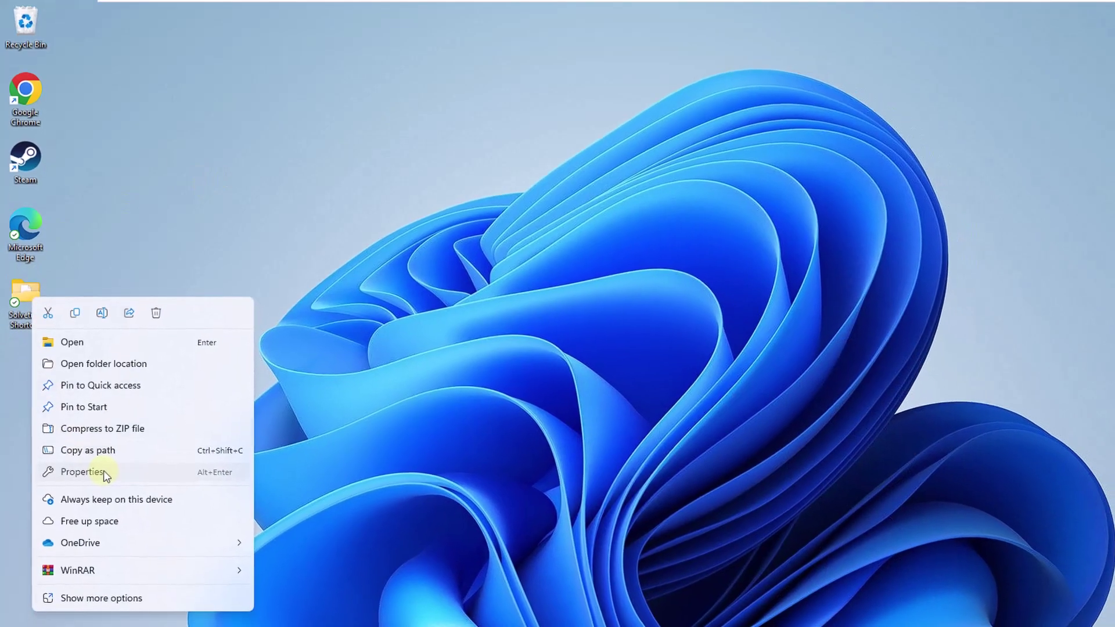
pyautogui.click(107, 486)
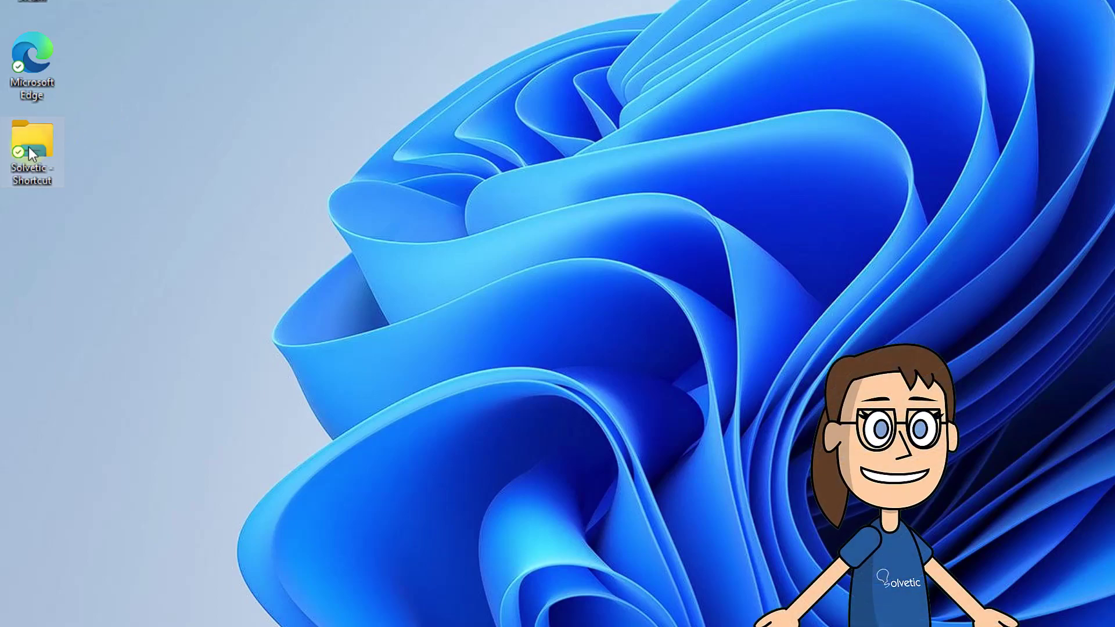
# Change the Solvetic shortcut's icon to the separator ICO file from Downloads and apply it
pyautogui.rightClick(29, 146)
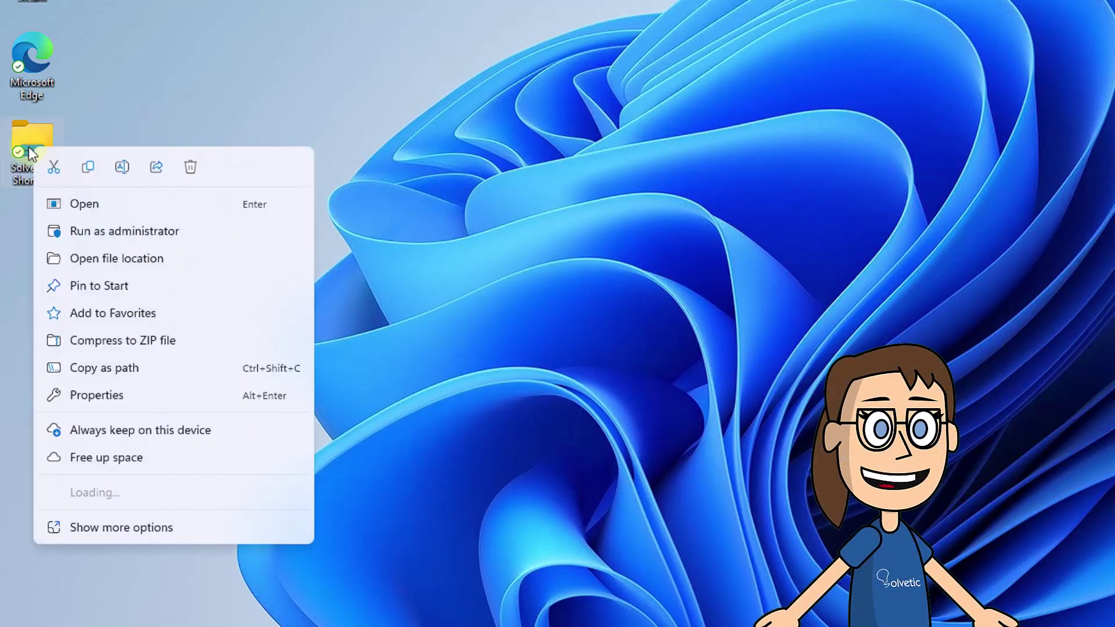
pyautogui.click(138, 395)
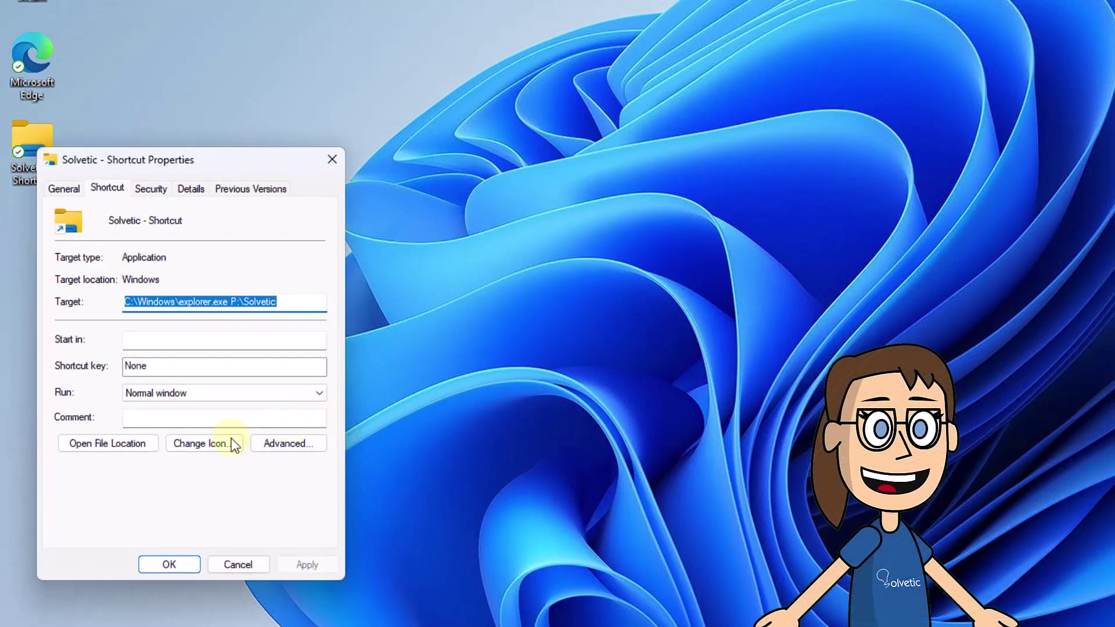
pyautogui.click(200, 445)
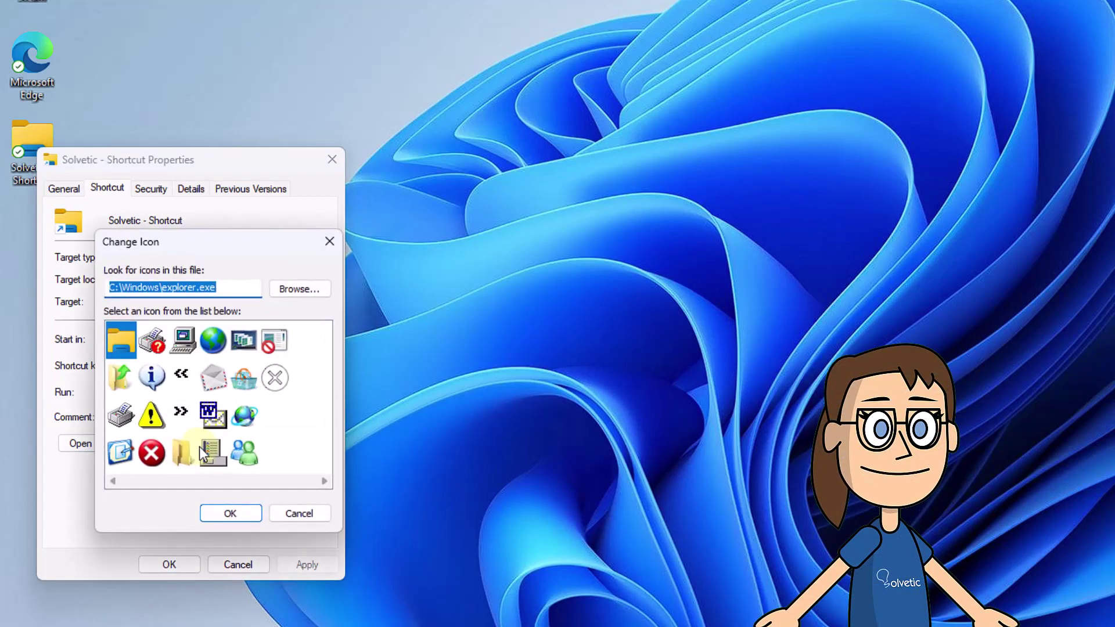
pyautogui.click(296, 293)
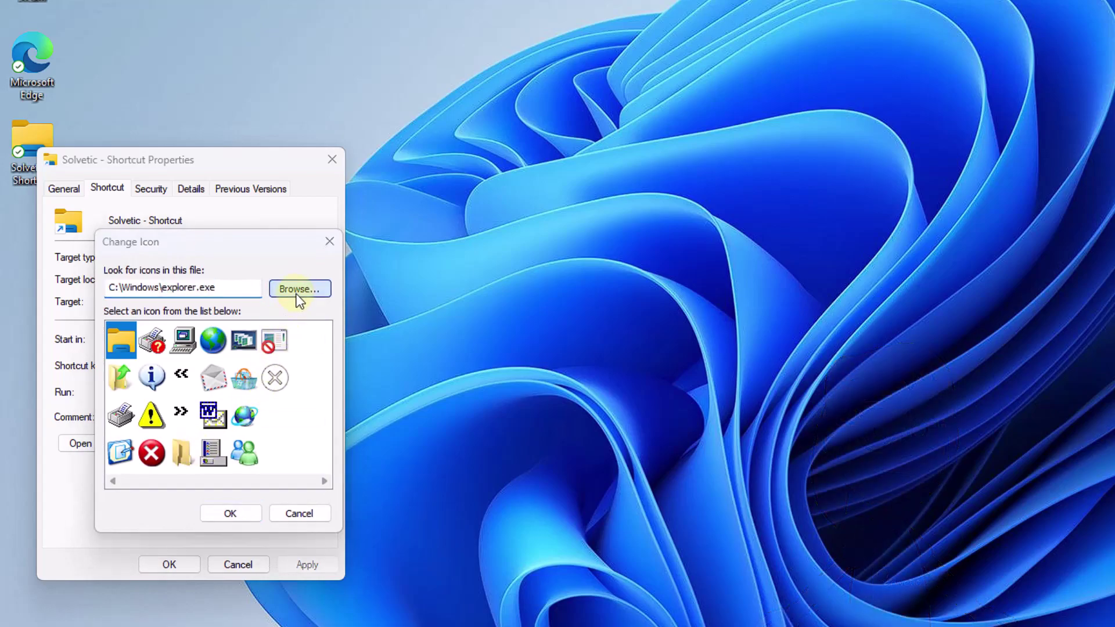
pyautogui.click(173, 385)
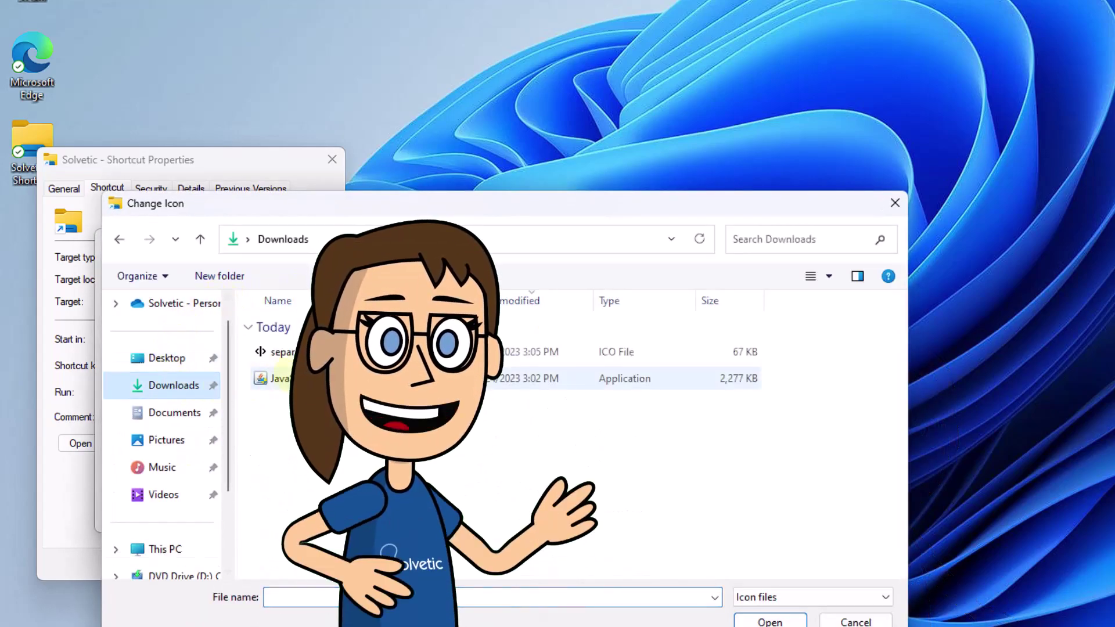
pyautogui.click(280, 352)
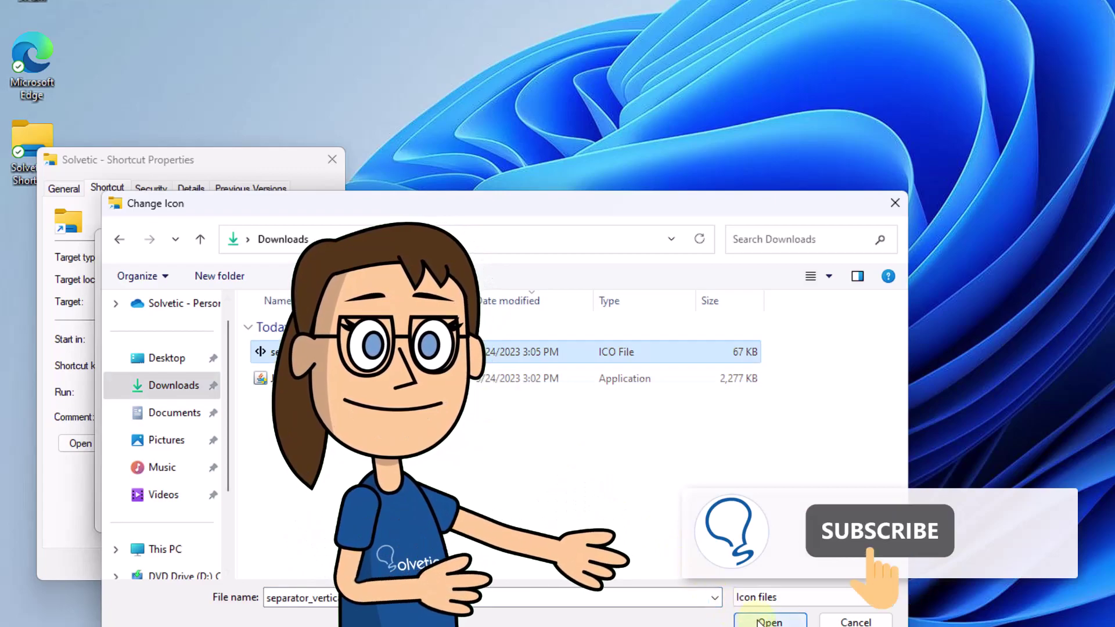
pyautogui.click(760, 622)
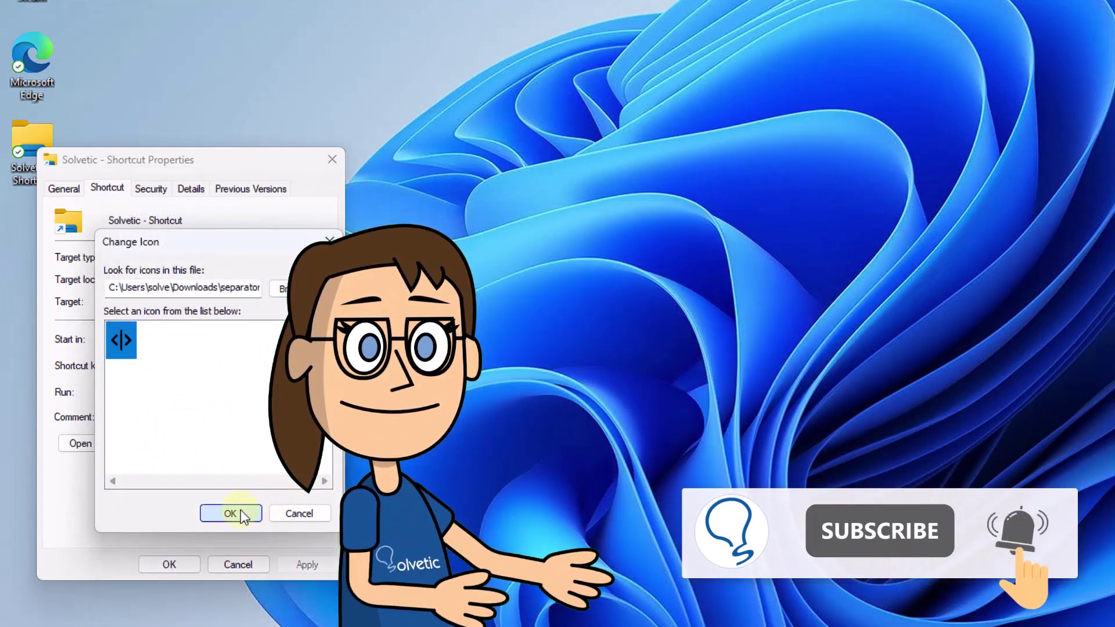
pyautogui.click(241, 512)
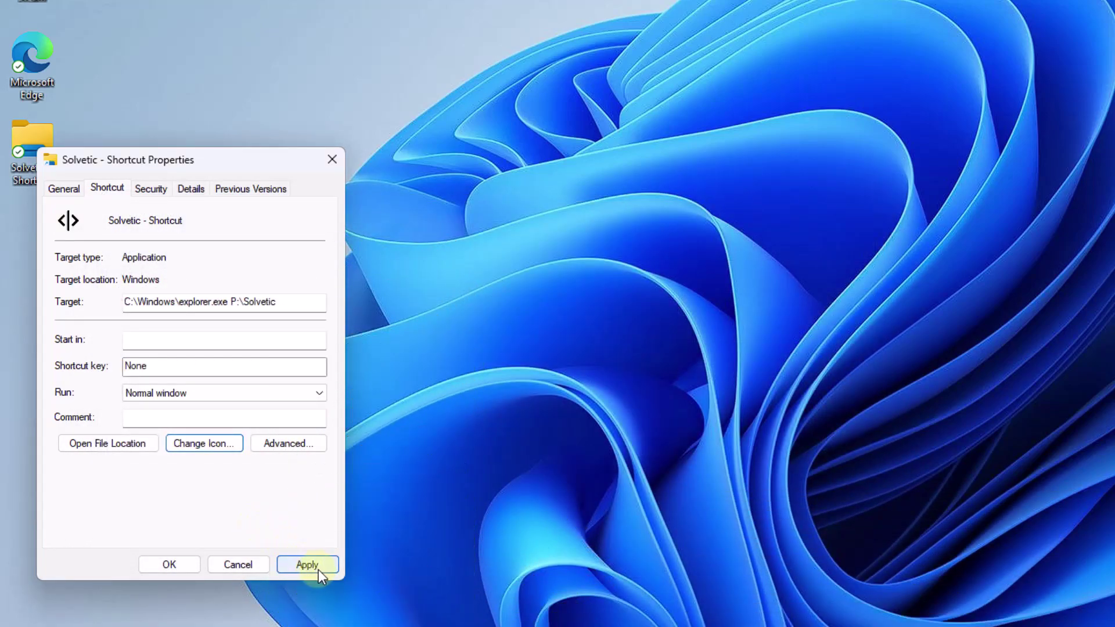
pyautogui.click(318, 566)
pyautogui.click(182, 563)
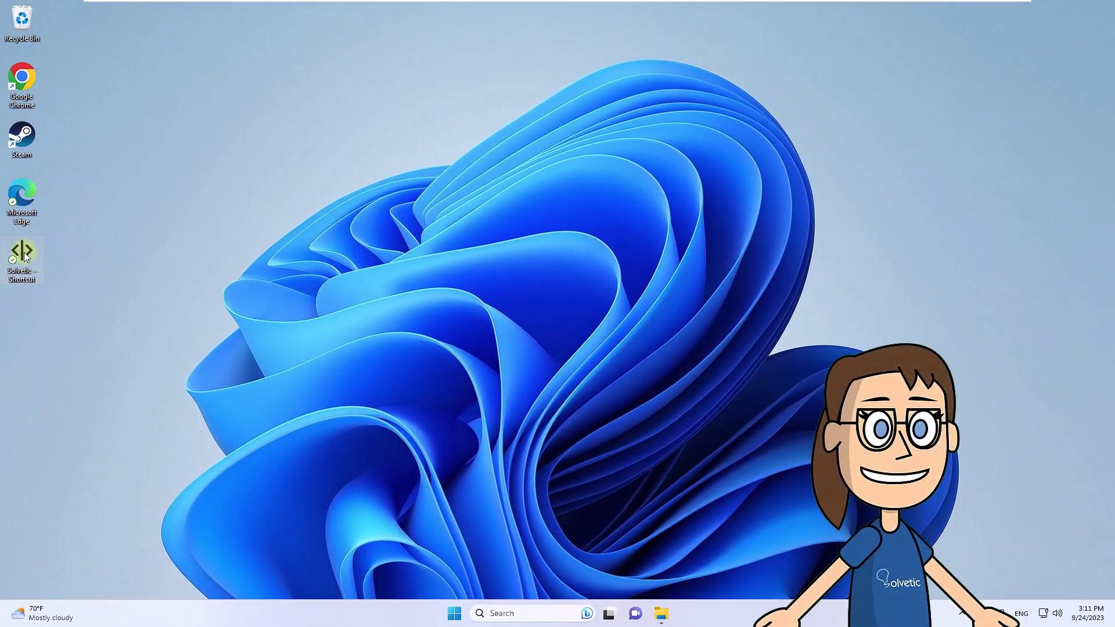
# Pin the Solvetic shortcut to the taskbar by dragging it there, then begin renaming it with F2
pyautogui.moveTo(25, 257); pyautogui.dragTo(691, 620)
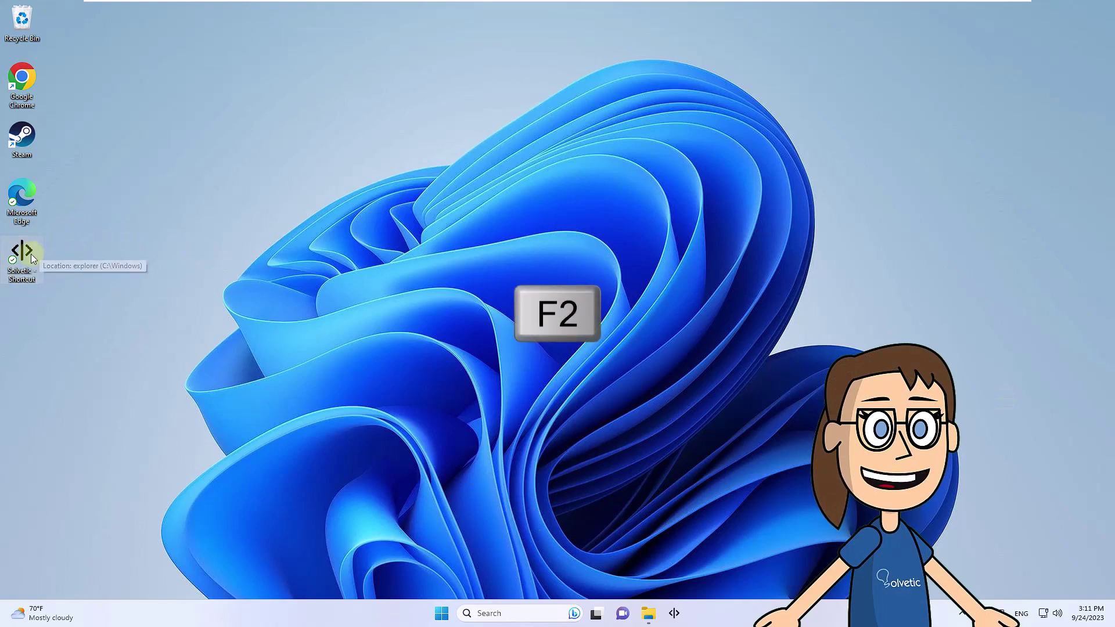
pyautogui.press('F2')
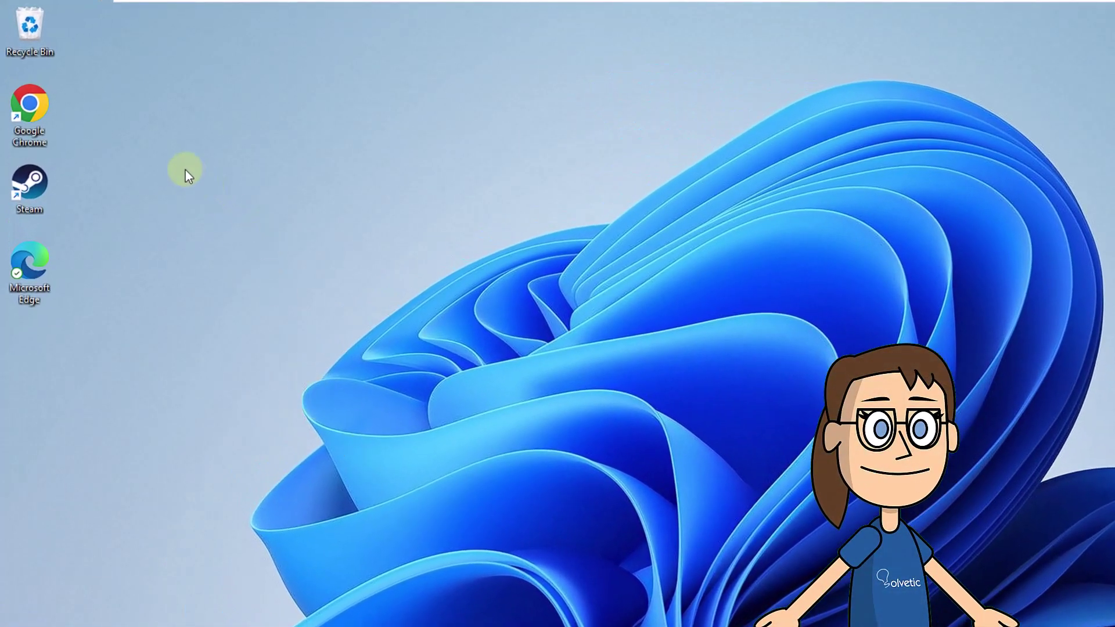
# Start a new shortcut from the desktop's New > Shortcut context menu
pyautogui.rightClick(185, 169)
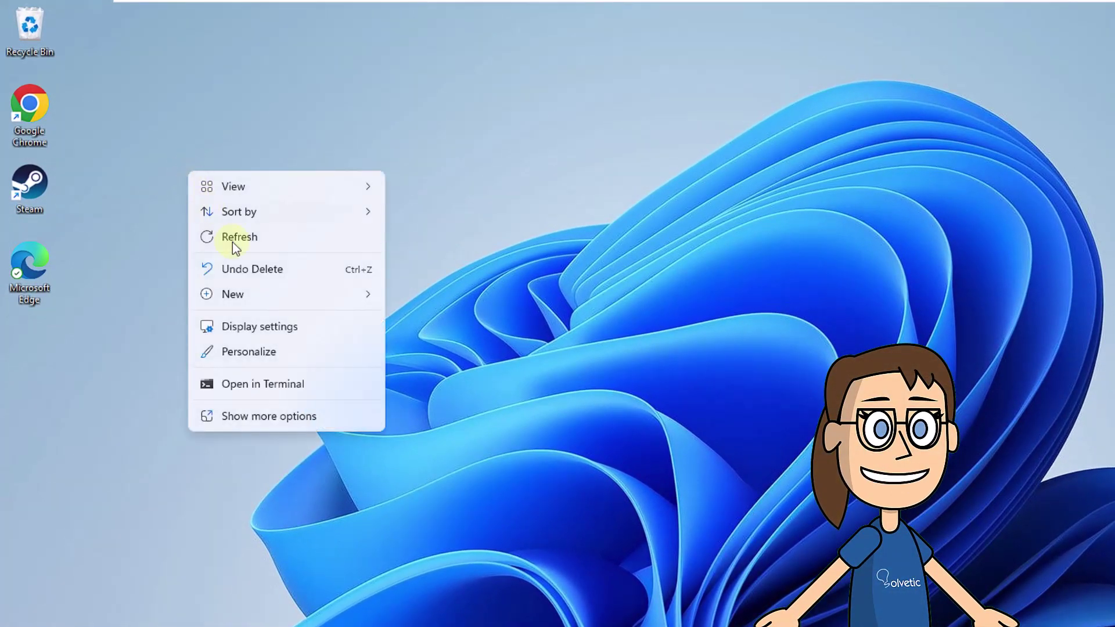
pyautogui.moveTo(270, 294)
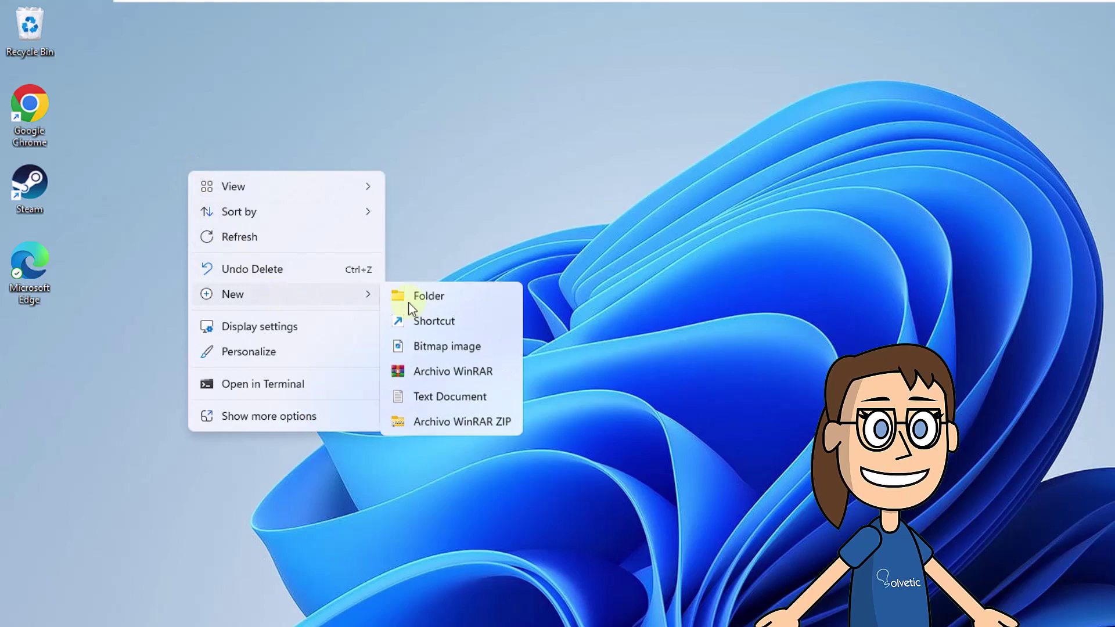
pyautogui.click(444, 321)
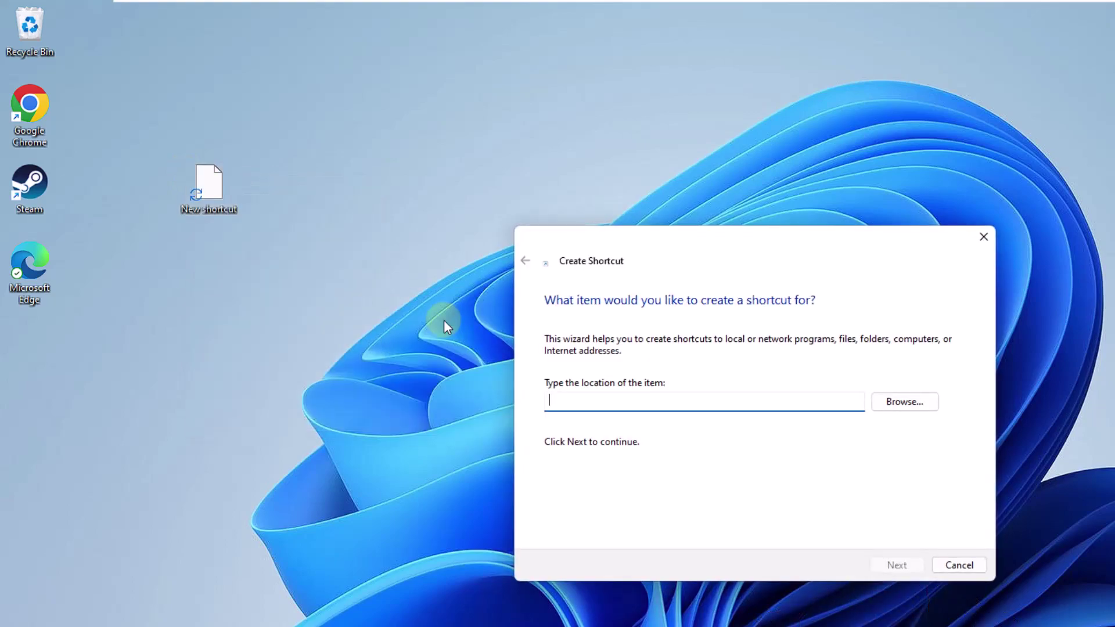
# Set the target to explorer.exe shell:::{3080F90D-D7AD-11D9-BD98-0000947B0257} and finish with a blank name
pyautogui.write('explorer.exe shell:::{3080F90D-D7AD-11D9-BD98-0000947B0257}')
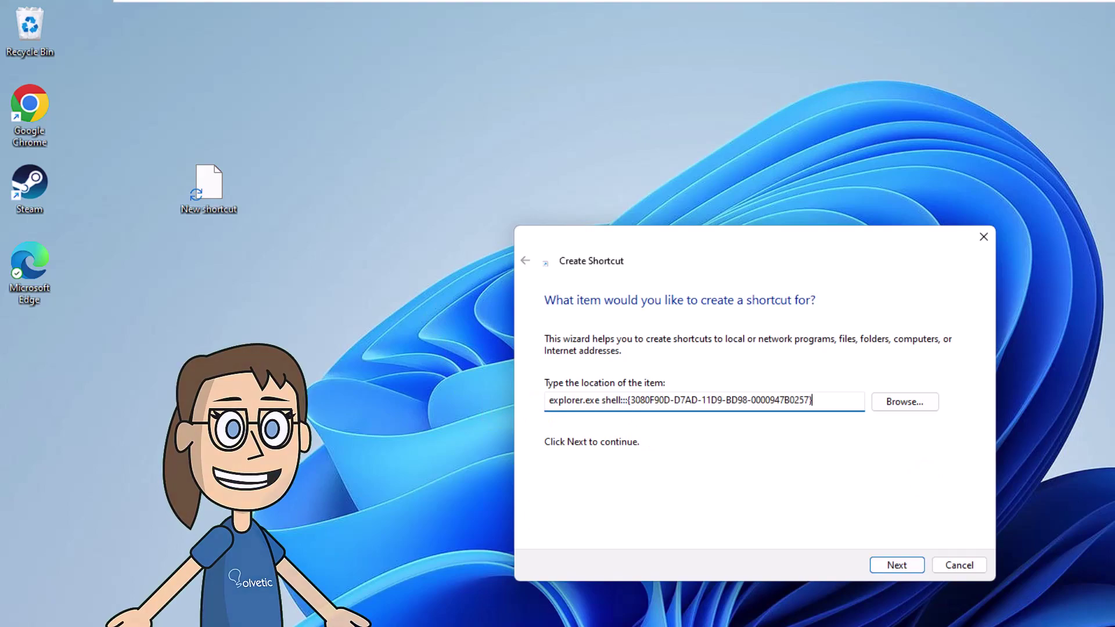
pyautogui.click(896, 566)
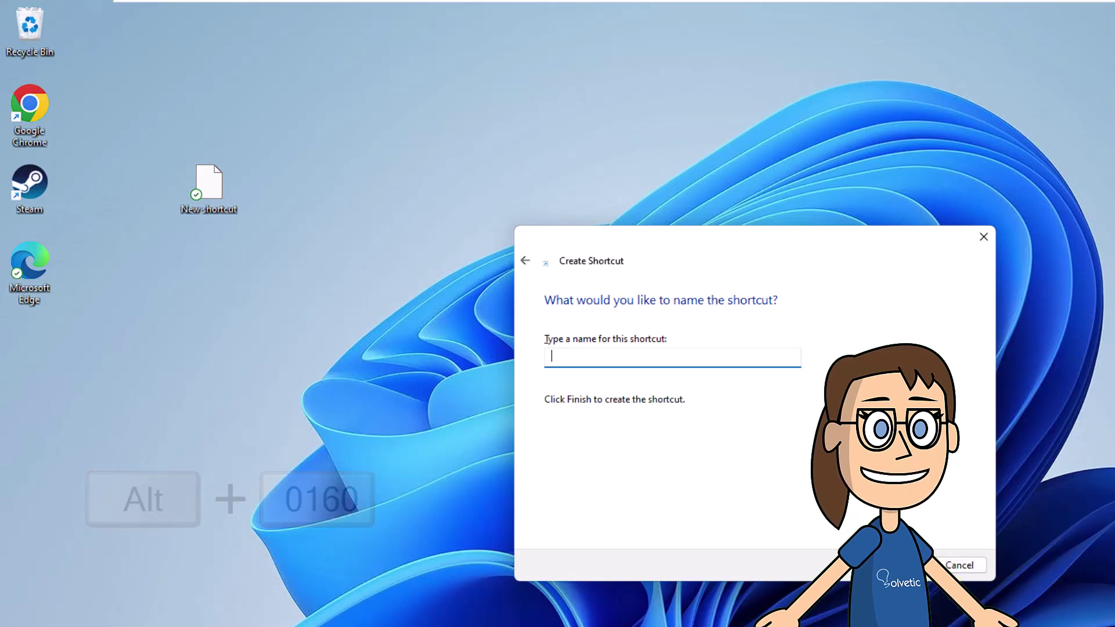
pyautogui.press('Return')
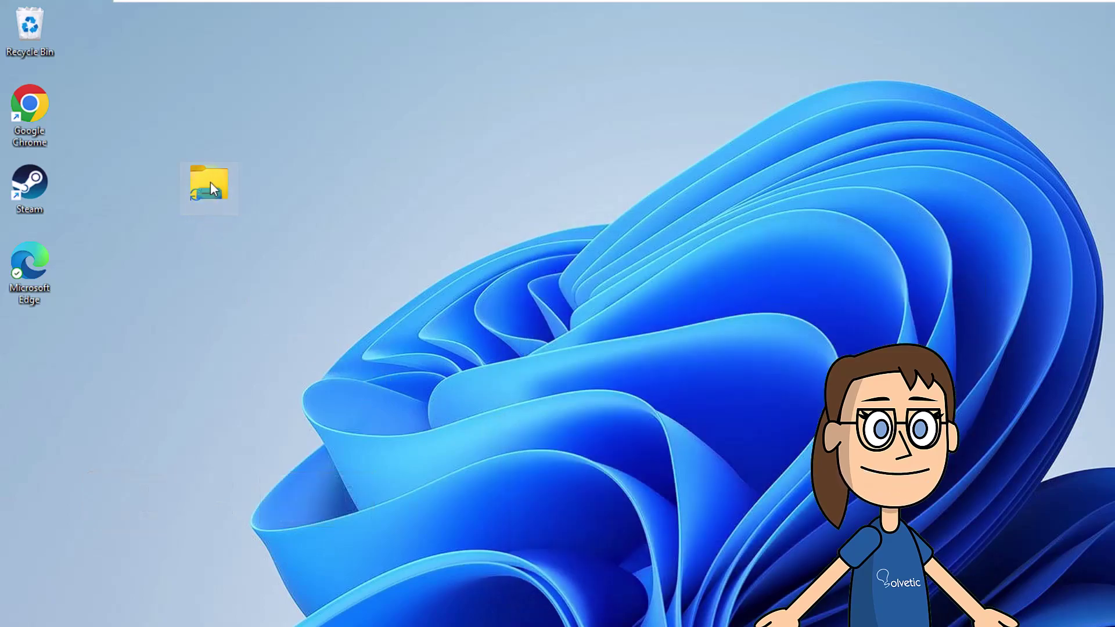
# Move the nameless shortcut under Edge and give it the separator_vertical_icon_151109 icon from Downloads
pyautogui.moveTo(57, 363); pyautogui.dragTo(35, 360)
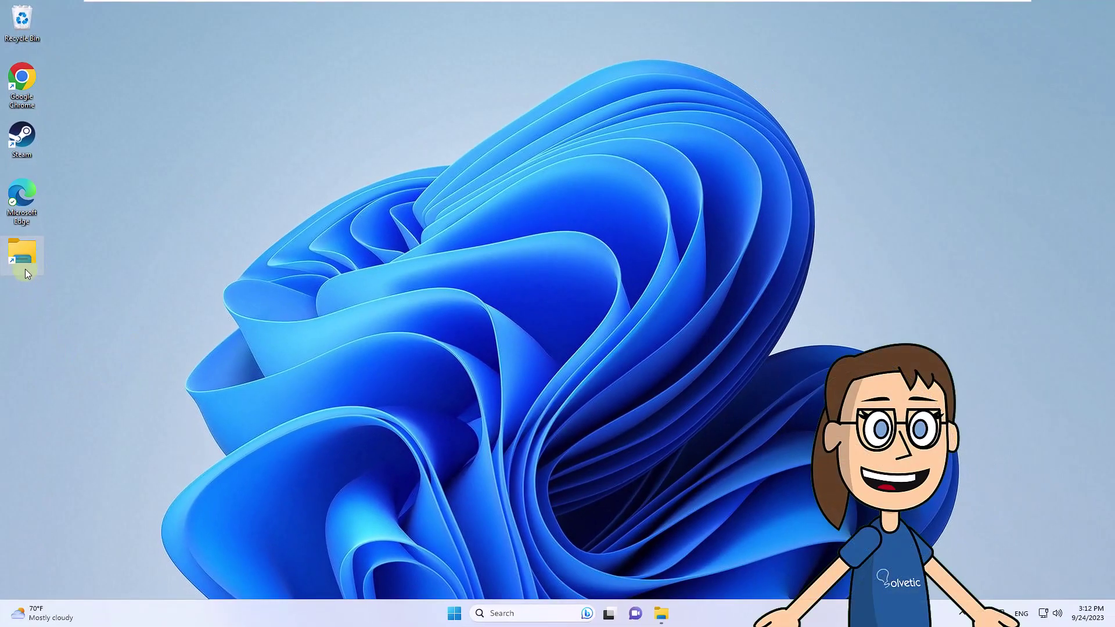
pyautogui.rightClick(25, 269)
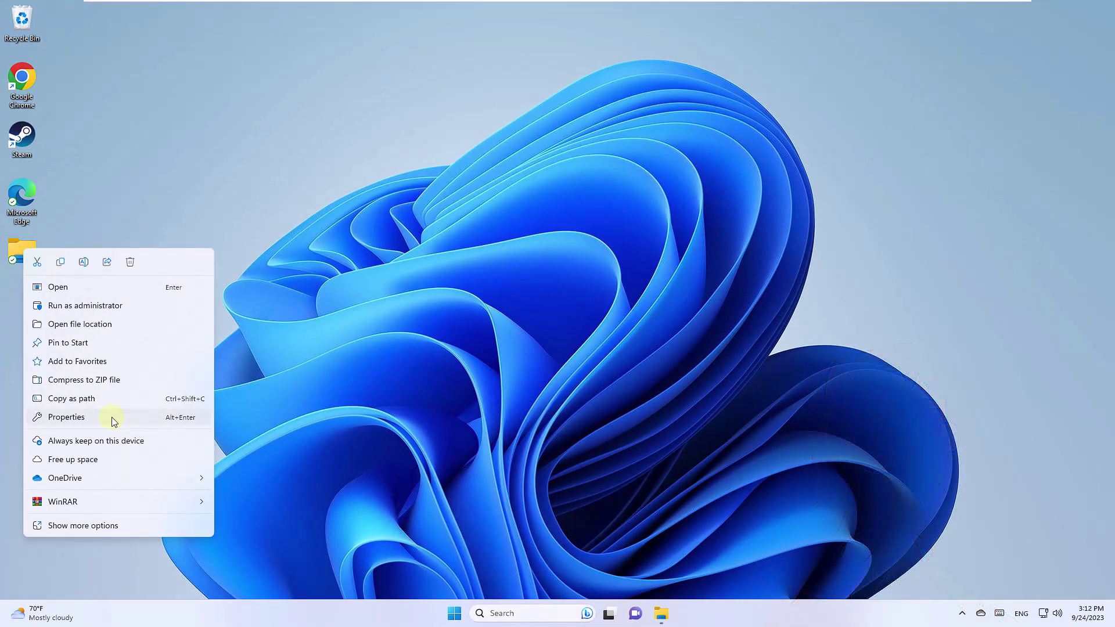
pyautogui.click(112, 416)
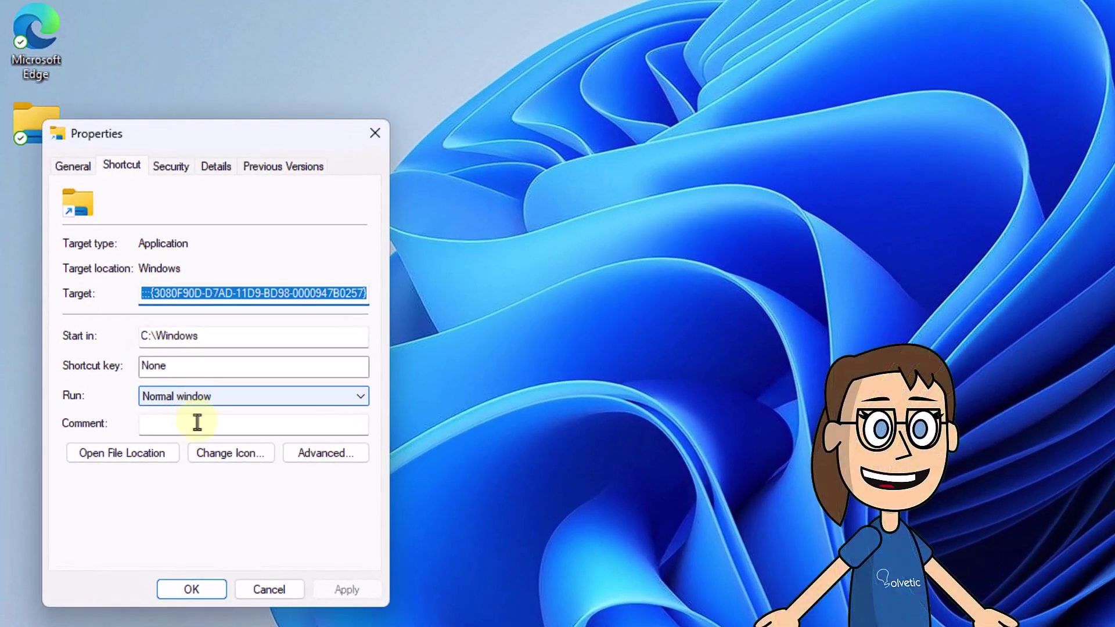
pyautogui.click(229, 455)
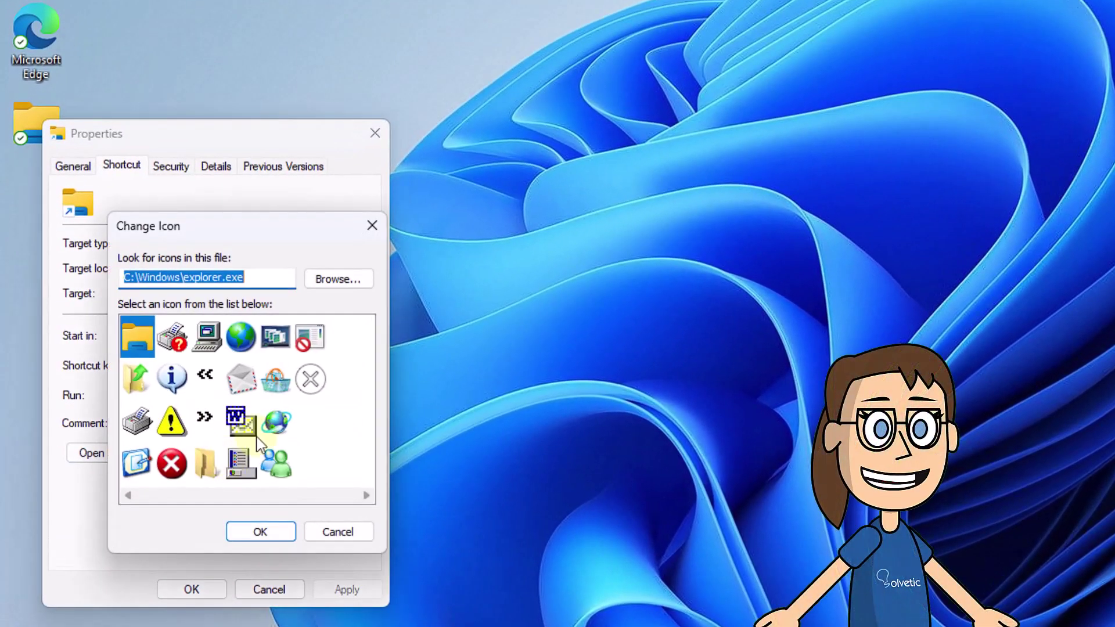
pyautogui.click(333, 284)
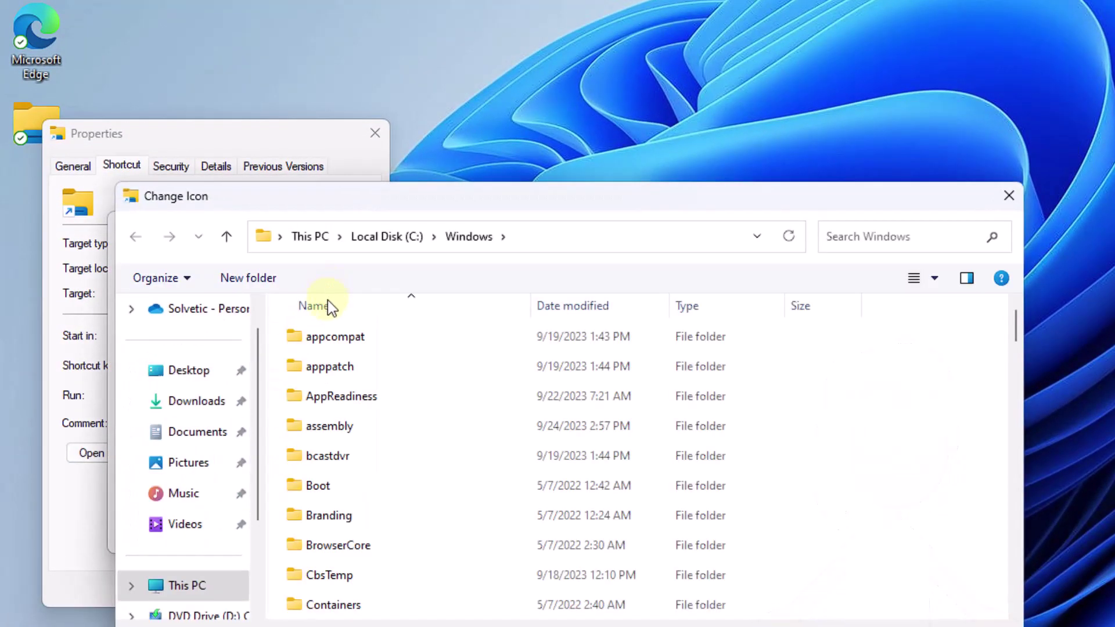
pyautogui.click(209, 399)
pyautogui.click(343, 364)
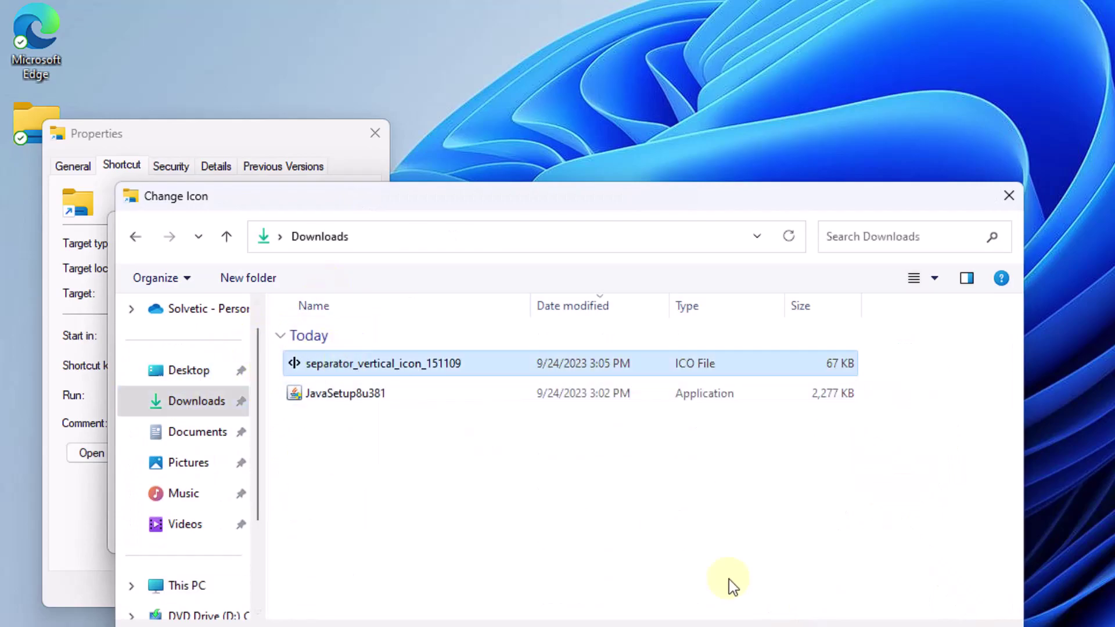
pyautogui.doubleClick(343, 363)
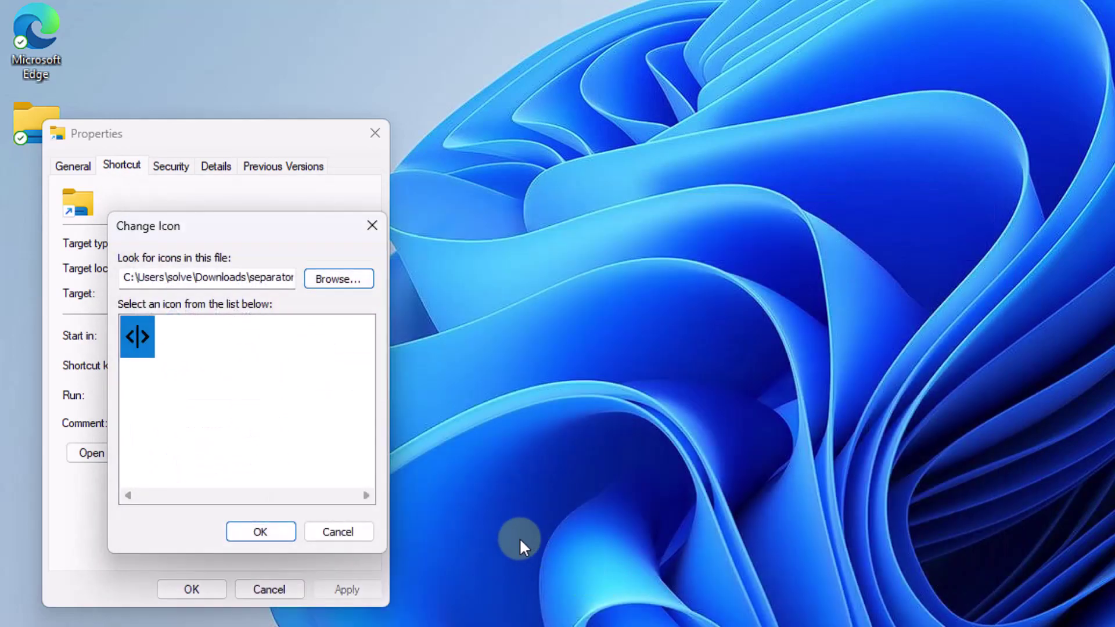
pyautogui.click(253, 533)
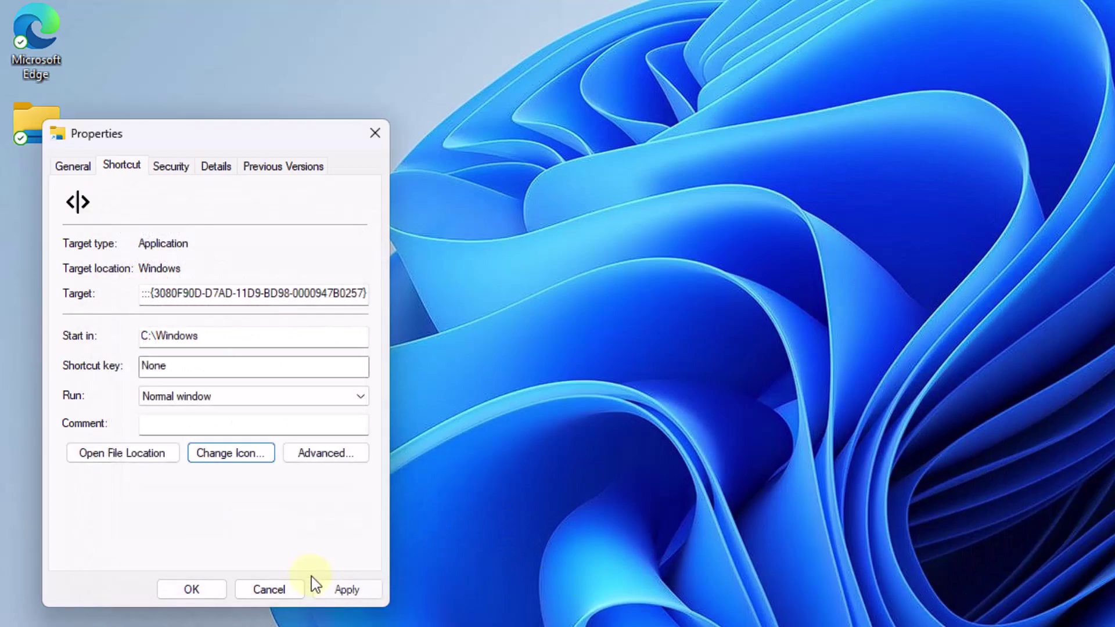
pyautogui.click(354, 593)
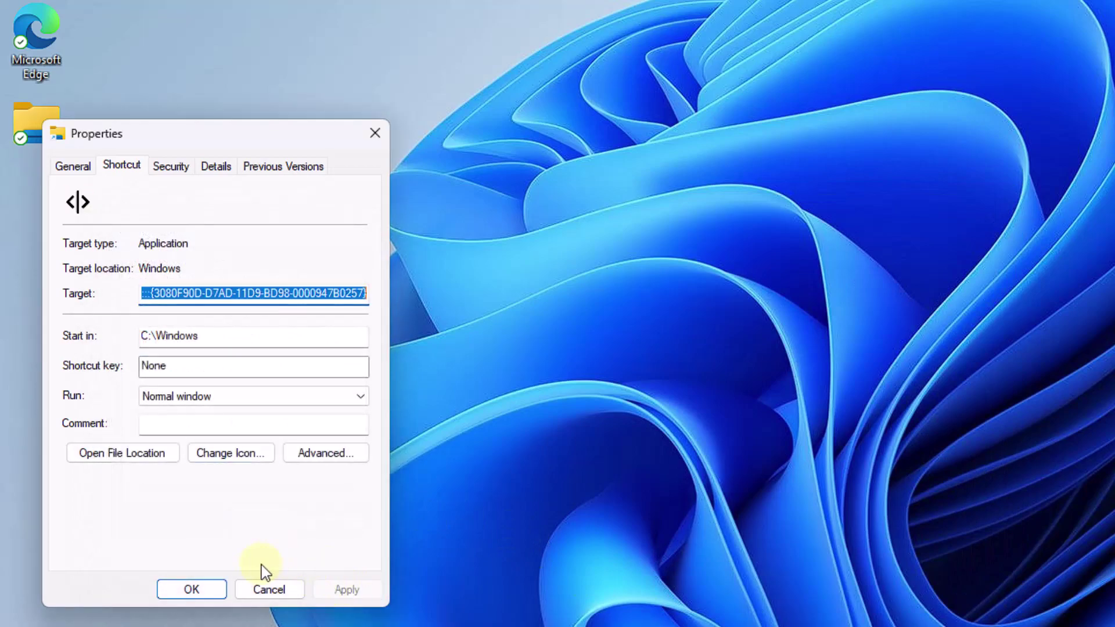
pyautogui.click(214, 589)
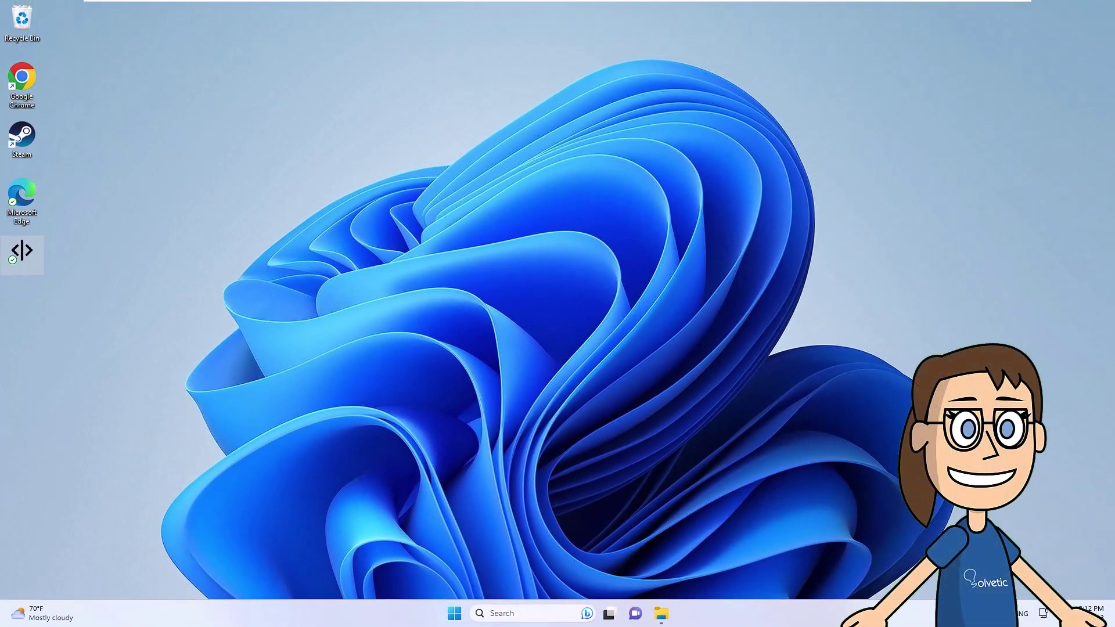
# Drag the nameless separator shortcut onto the taskbar to pin it
pyautogui.moveTo(40, 253); pyautogui.dragTo(654, 619)
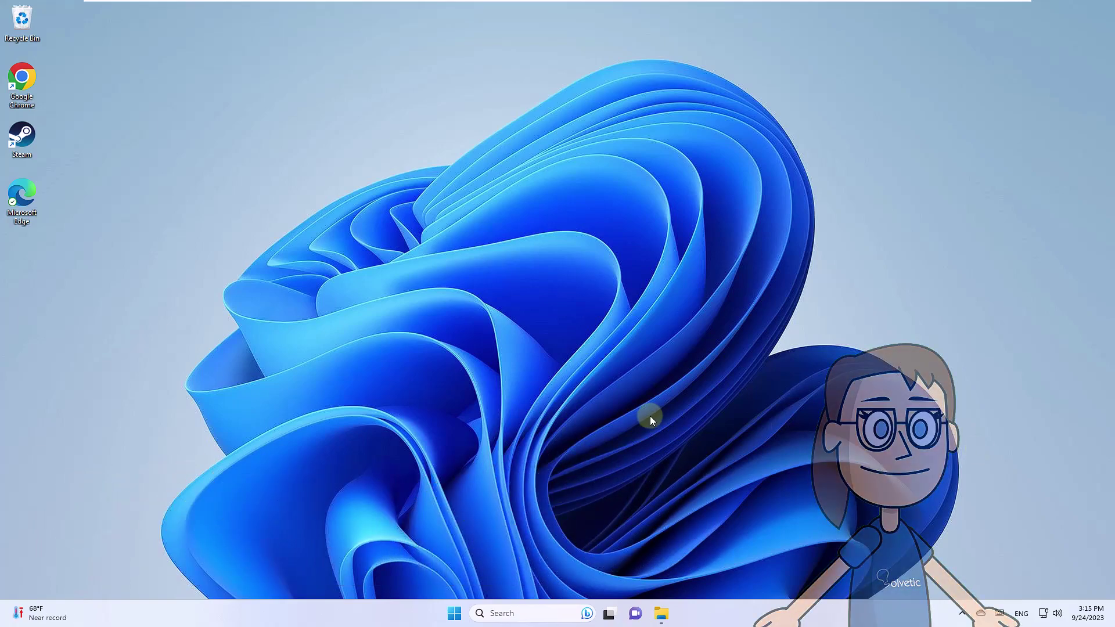
# Open Local Disk (P:) and pin the nameless separator folder beside Solvetic to Start
pyautogui.click(661, 613)
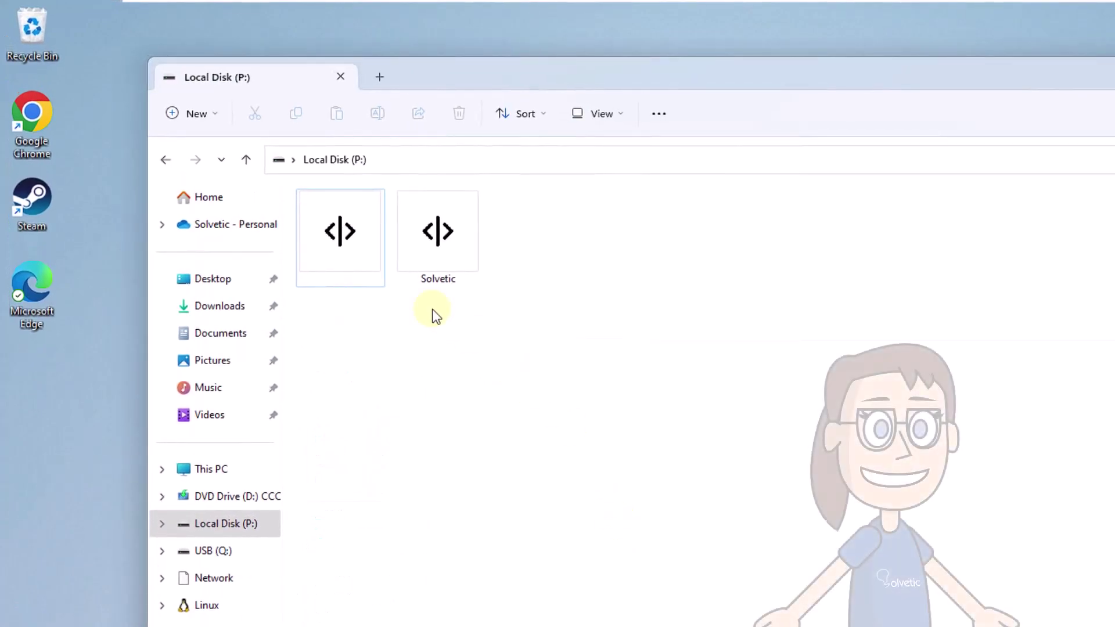
pyautogui.click(340, 244)
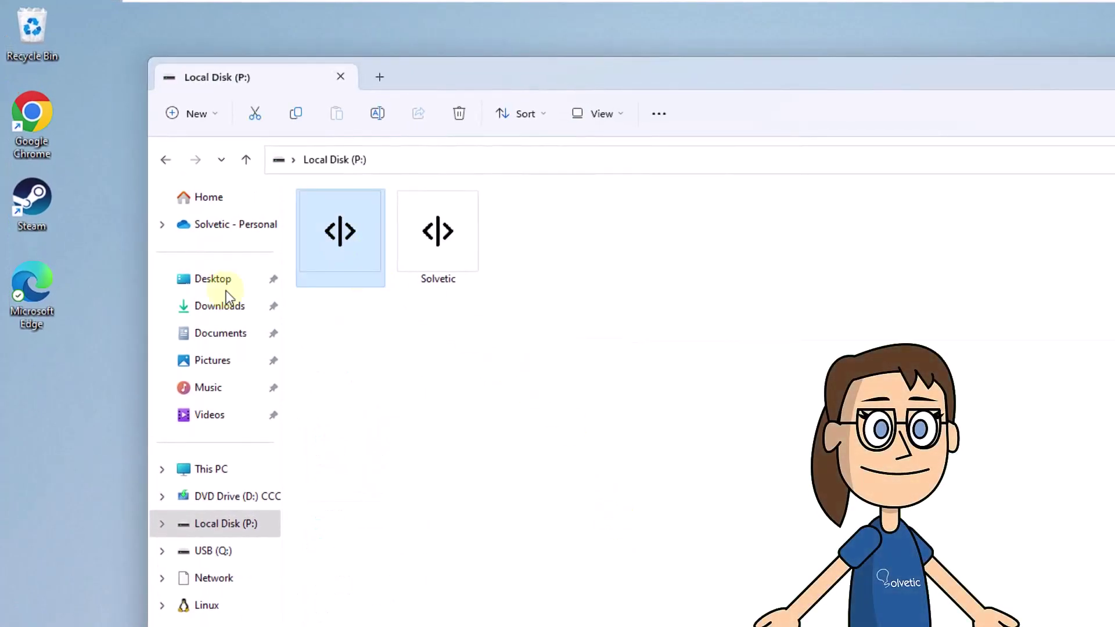
pyautogui.rightClick(344, 238)
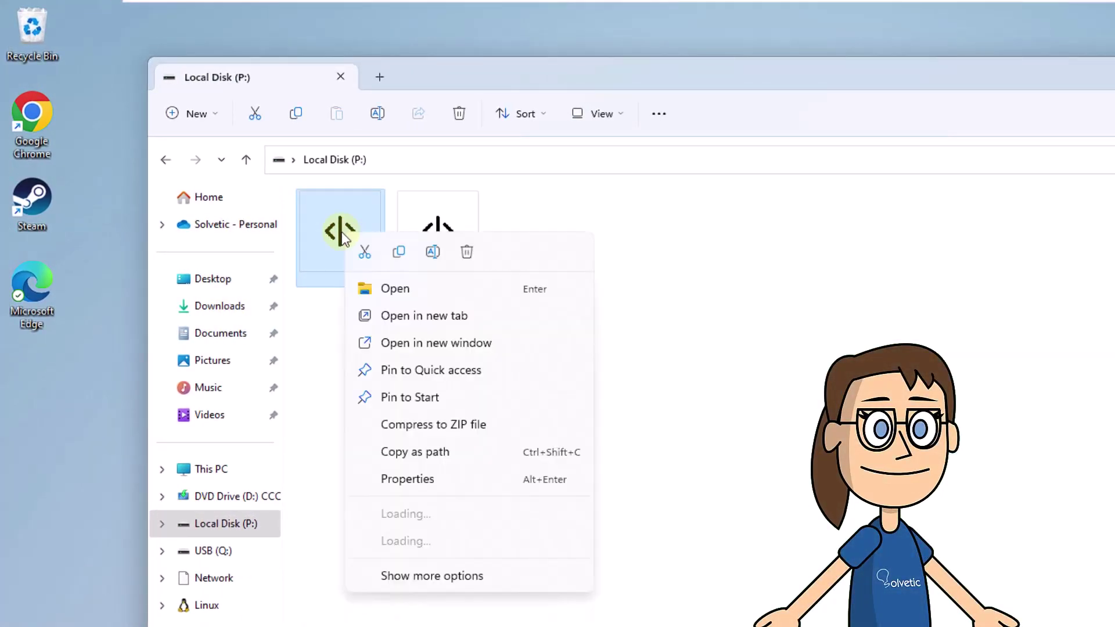
pyautogui.click(433, 401)
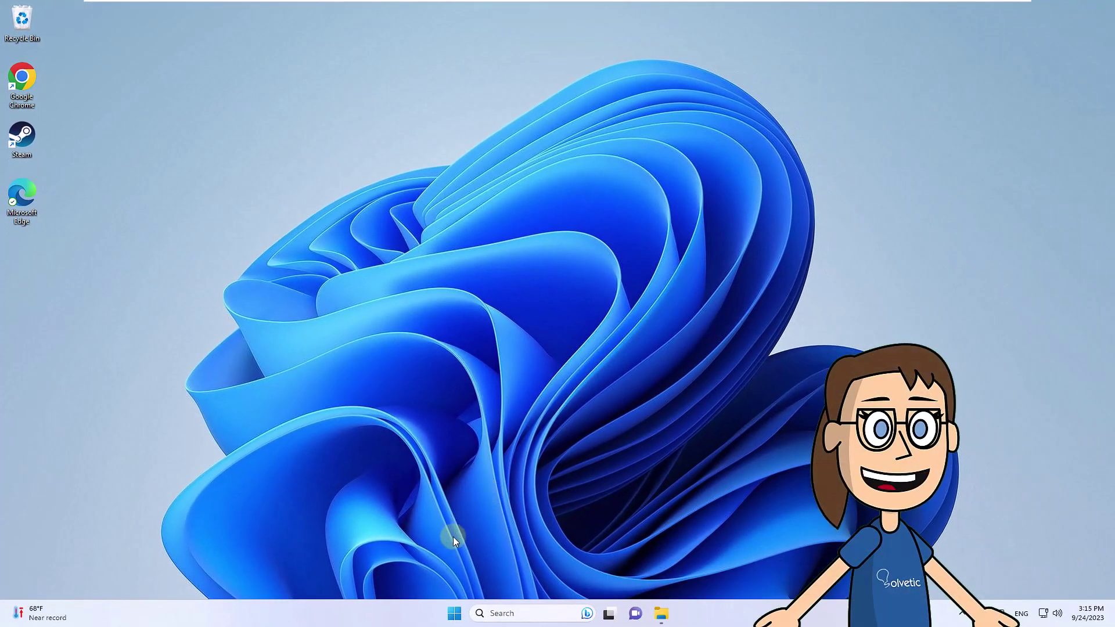
pyautogui.click(454, 613)
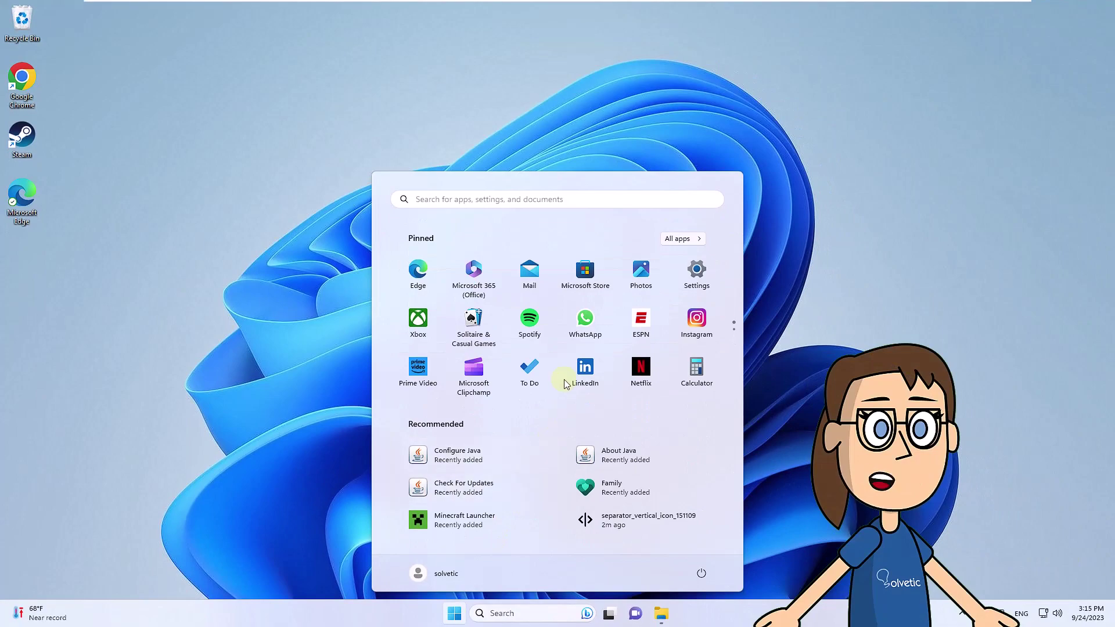
pyautogui.scroll(-1, 565, 336)
pyautogui.click(421, 289)
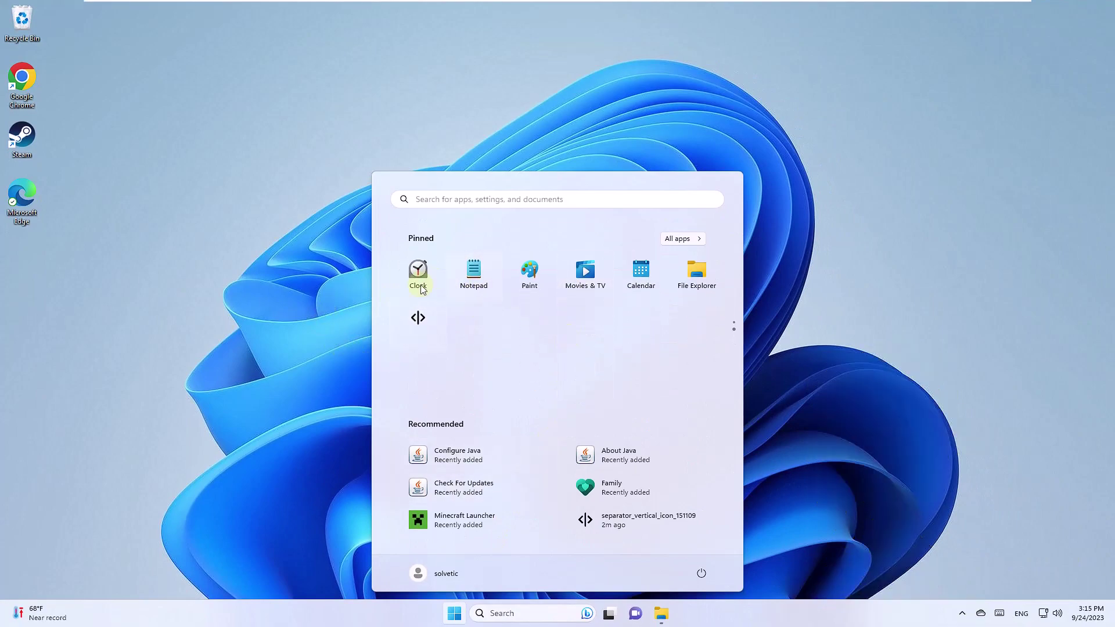
pyautogui.click(895, 350)
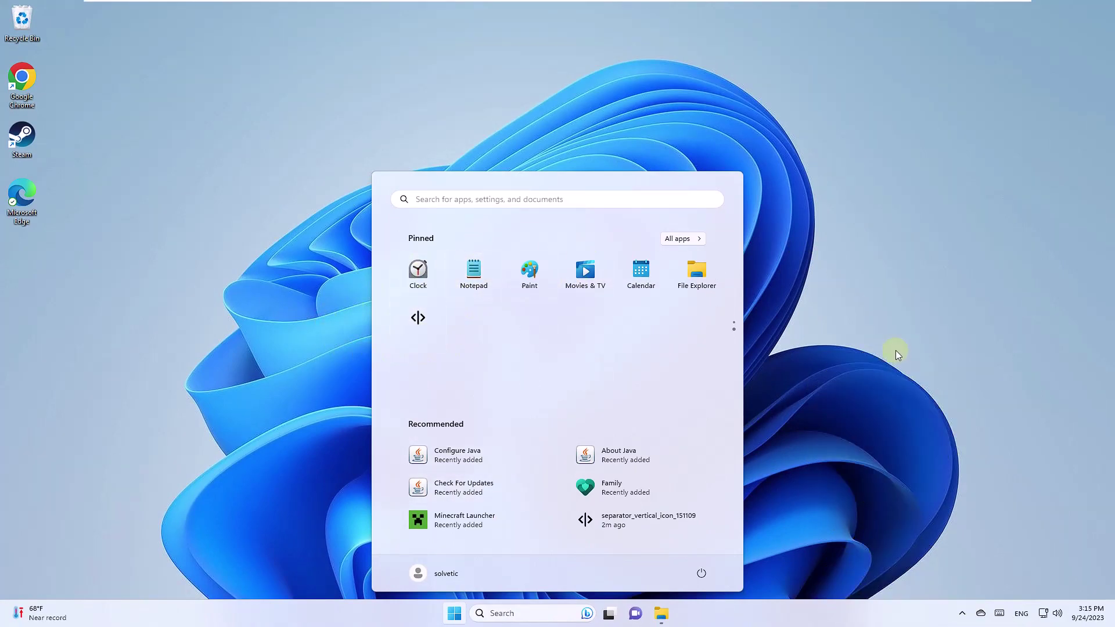